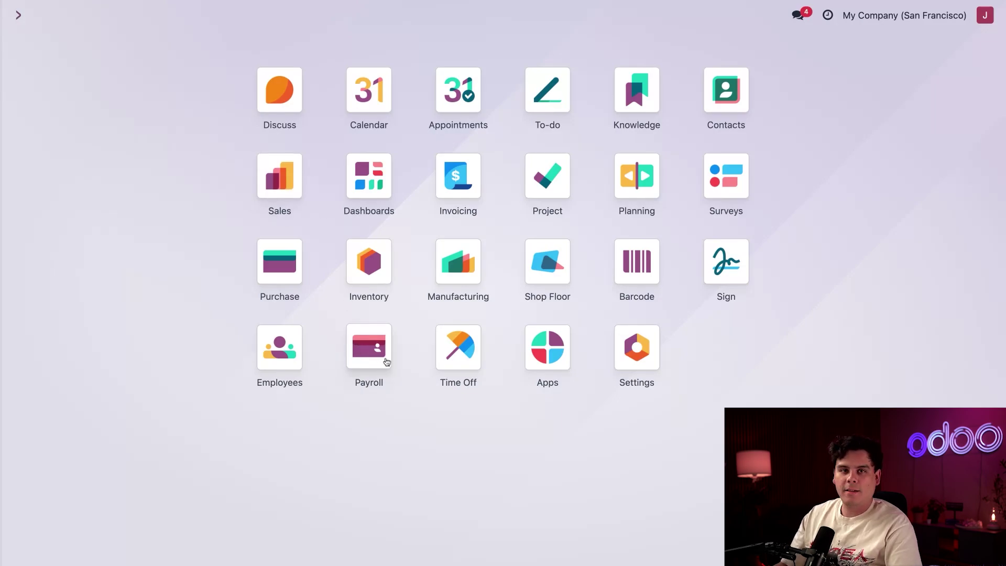
# Review the producer employee's $100.00 hourly cost in Employees, then go back to the app grid.
pyautogui.click(280, 365)
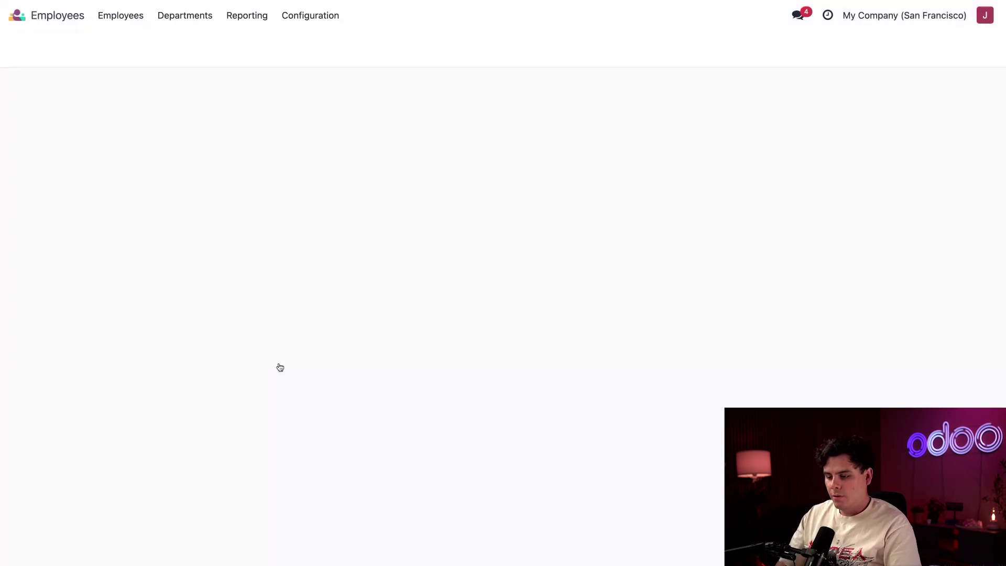
pyautogui.scroll(-2, 280, 367)
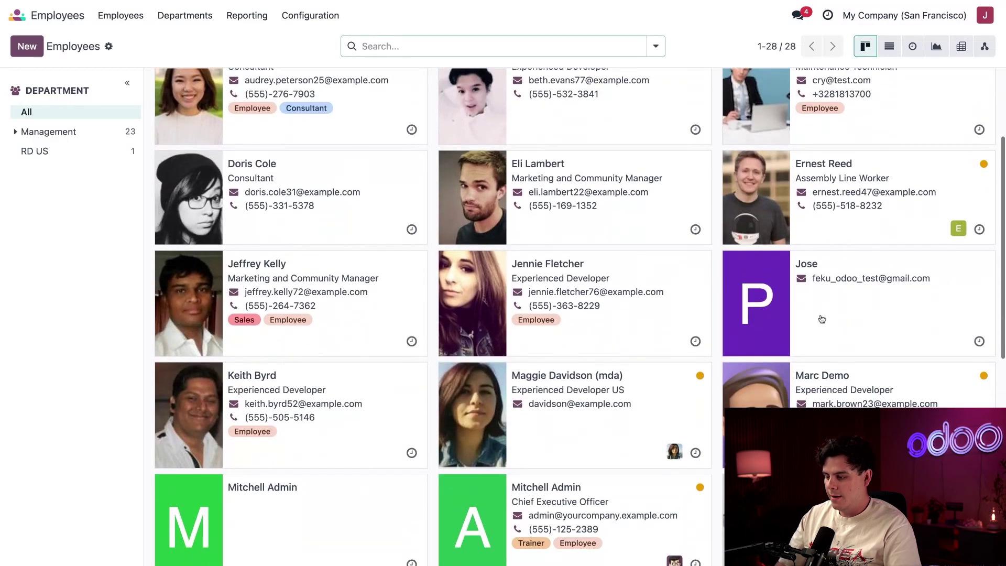
pyautogui.click(822, 315)
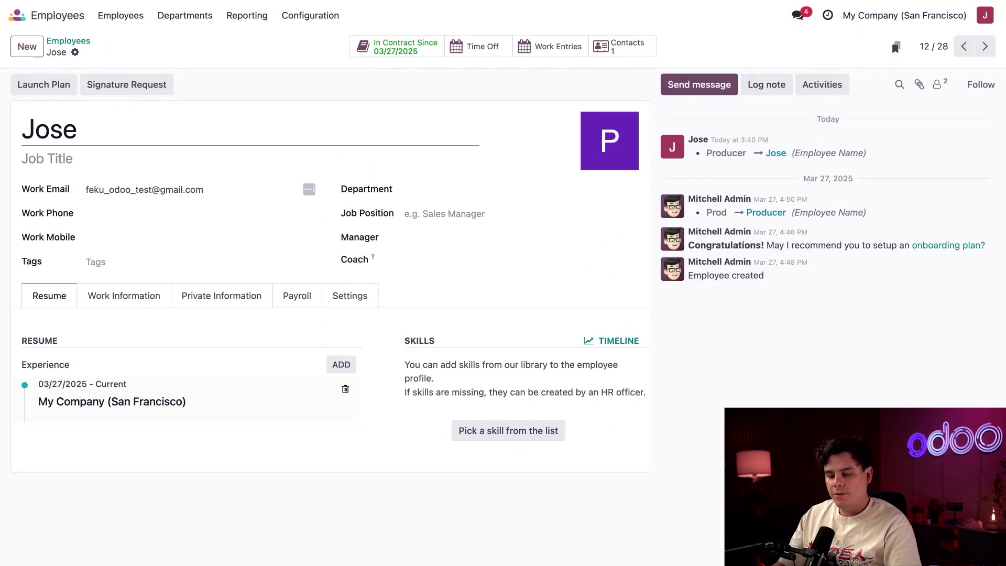
pyautogui.click(351, 302)
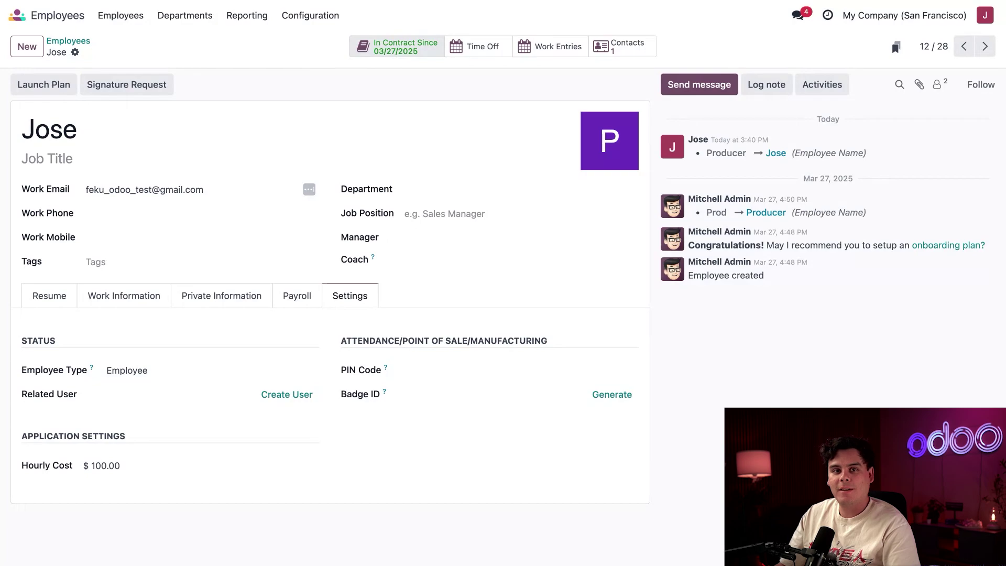
pyautogui.click(18, 16)
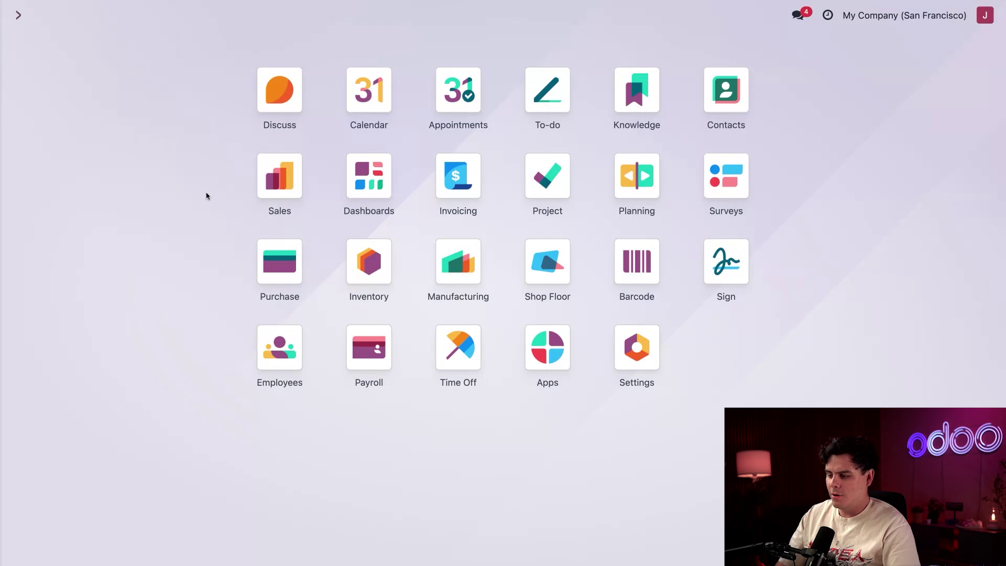
# Open the Drawer product [FURN_8855] from Manufacturing's product list to see its $92.50 cost.
pyautogui.click(447, 259)
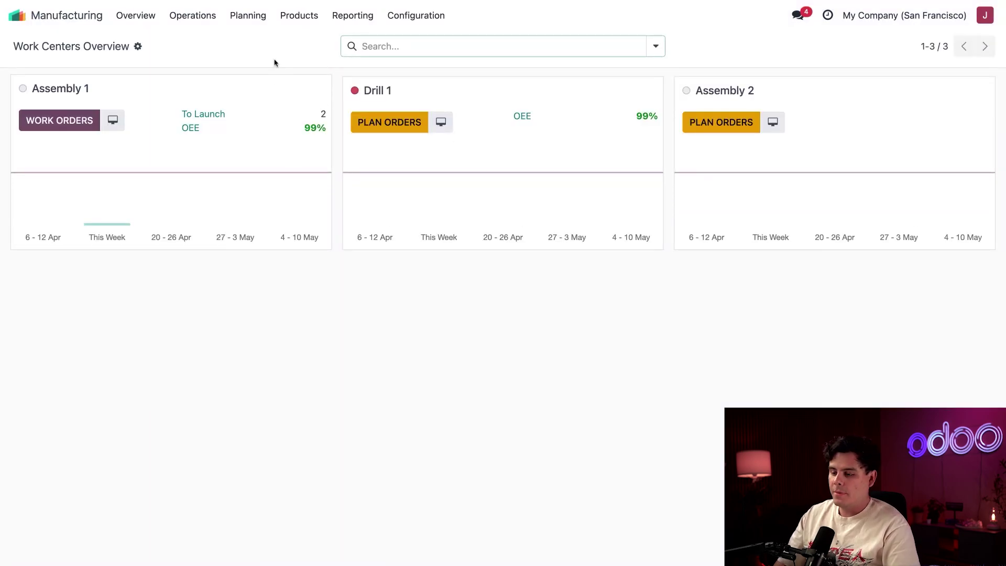
pyautogui.click(292, 17)
pyautogui.click(296, 41)
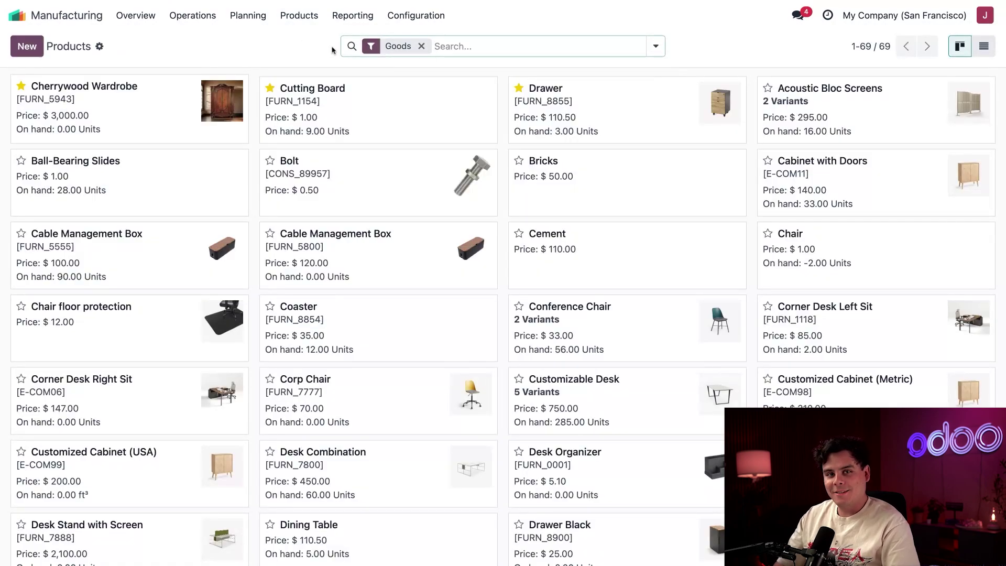
pyautogui.click(638, 114)
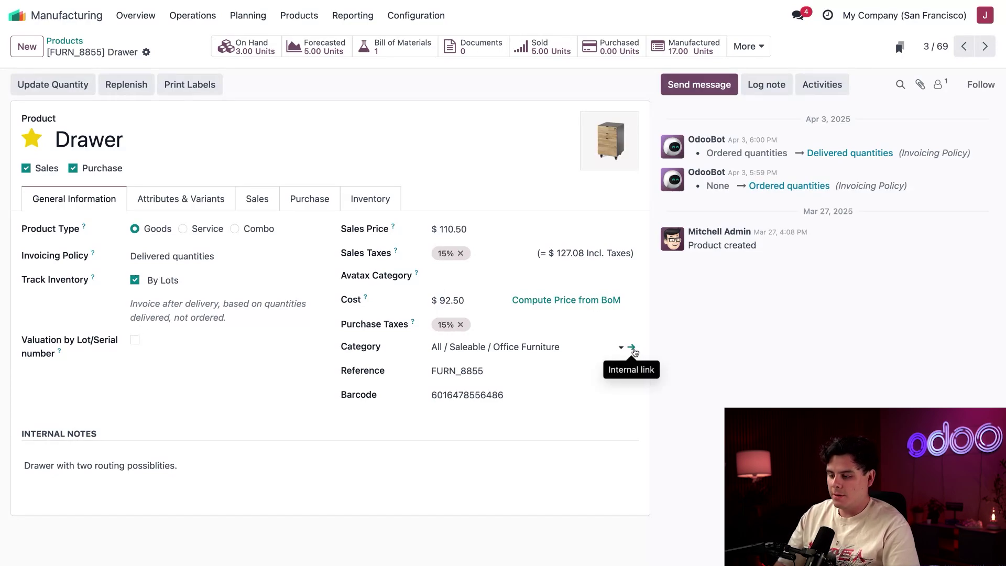
# Try FIFO and Standard Price on the Office Furniture category, then discard to keep AVCO.
pyautogui.click(632, 349)
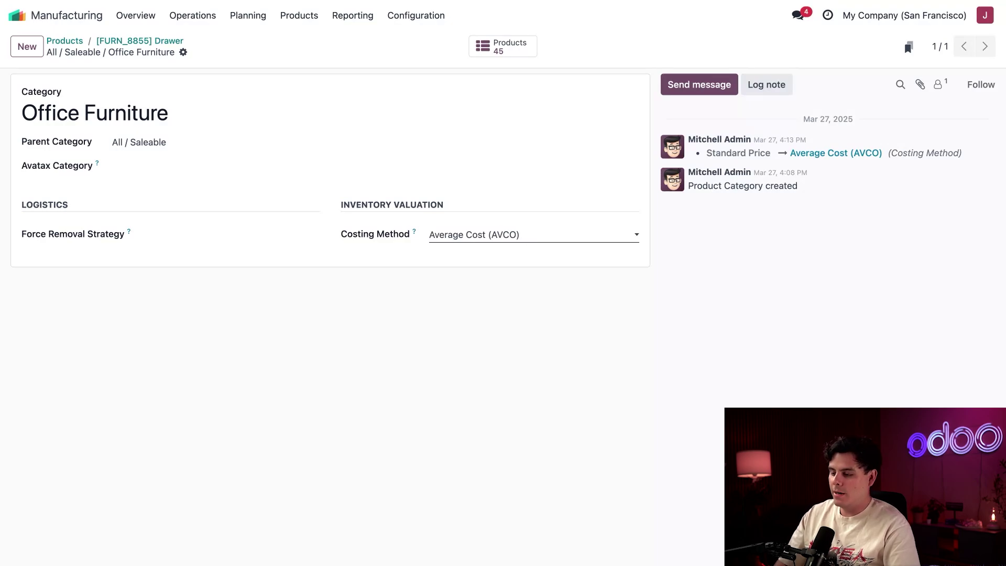
pyautogui.press('Return')
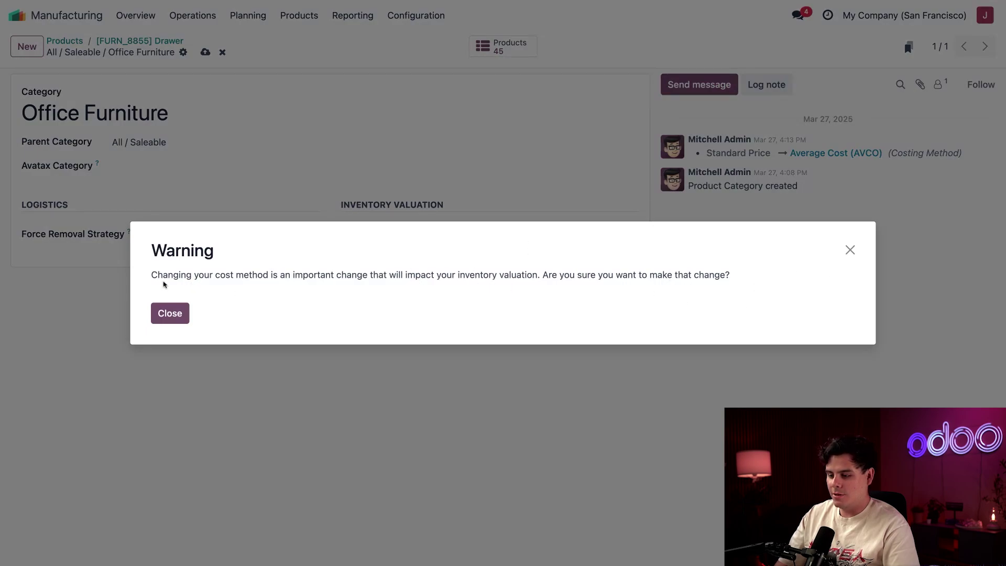
pyautogui.click(160, 312)
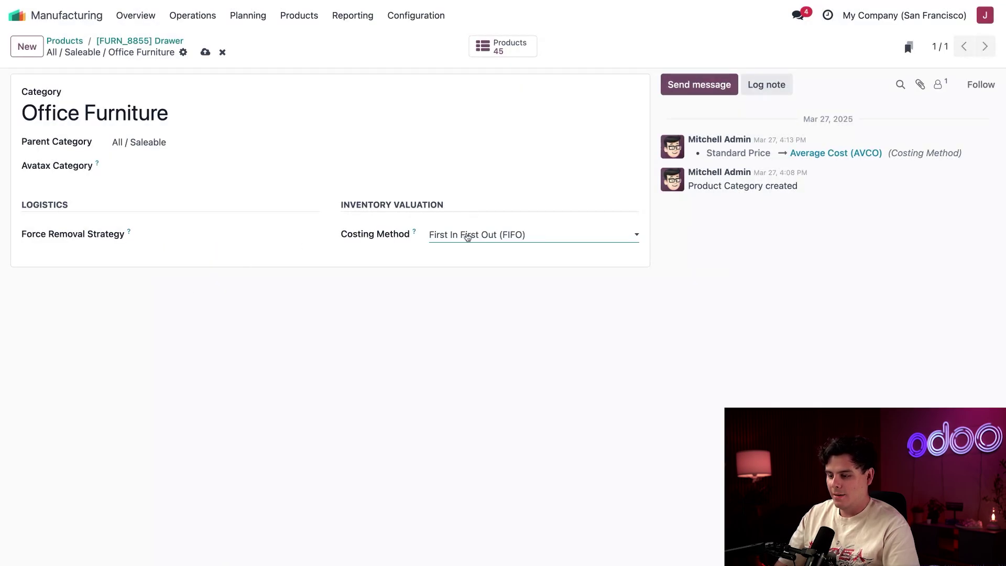
pyautogui.click(468, 237)
pyautogui.click(170, 312)
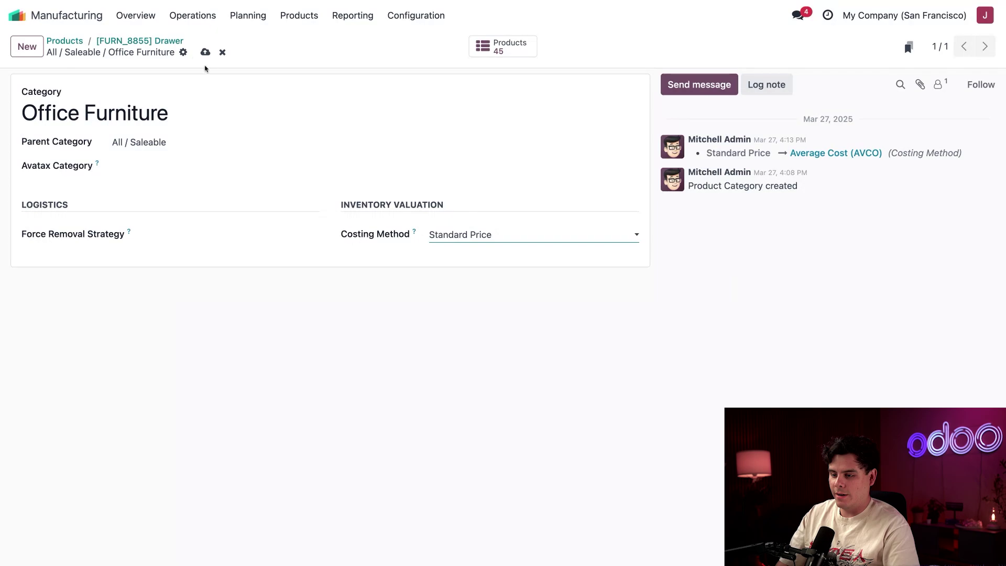
pyautogui.click(222, 52)
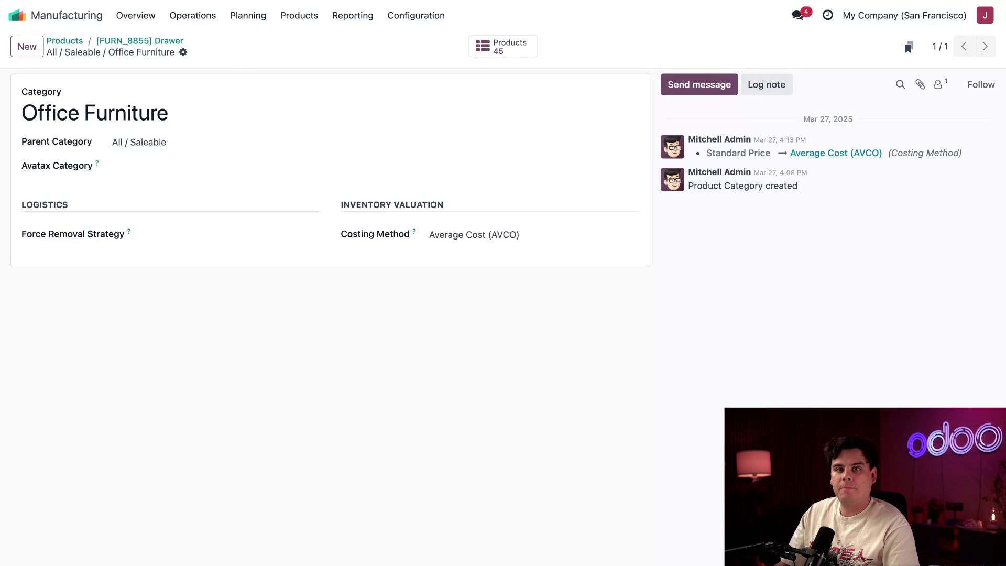
# Open the Drawer's PRIM-ASSEM bill of materials and its four components.
pyautogui.click(159, 42)
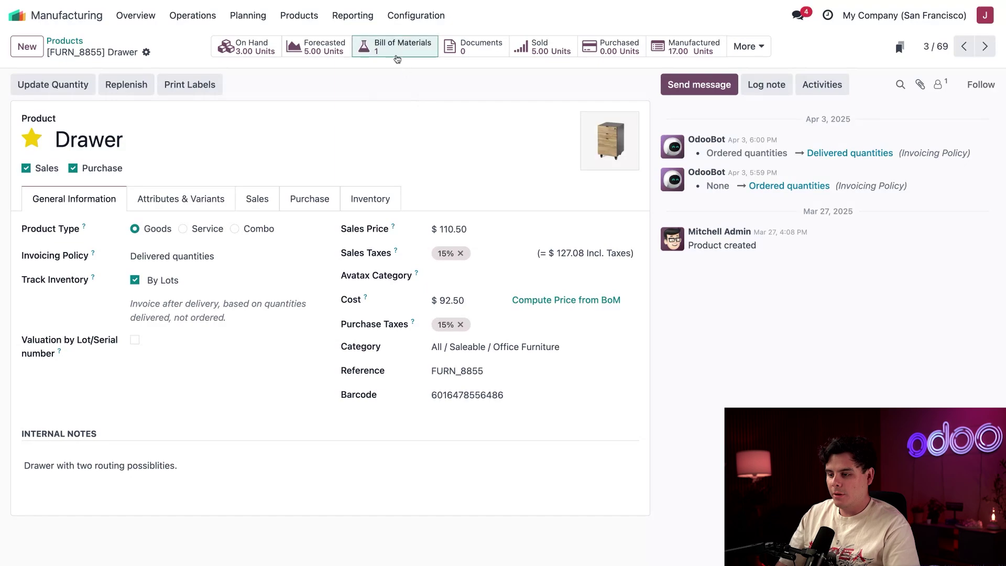
pyautogui.click(397, 59)
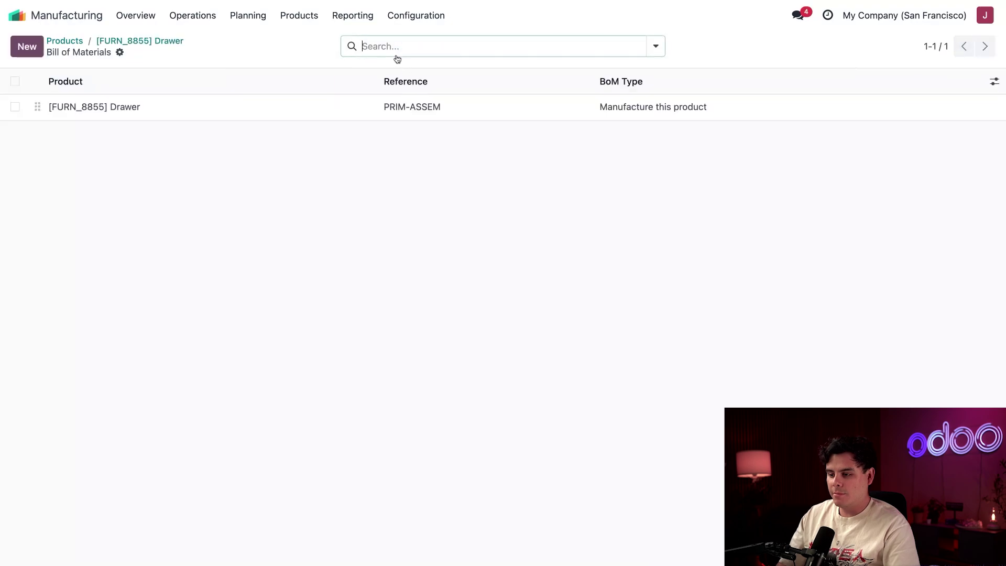
pyautogui.click(232, 108)
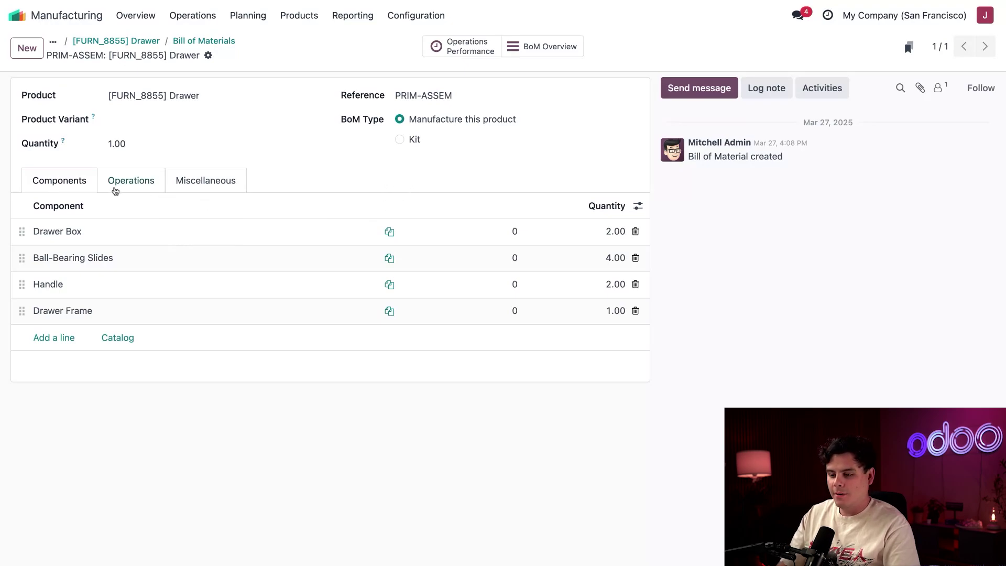
# Check the BoM's single Assembly operation: work center Assembly 1, 60:00 minutes.
pyautogui.click(116, 189)
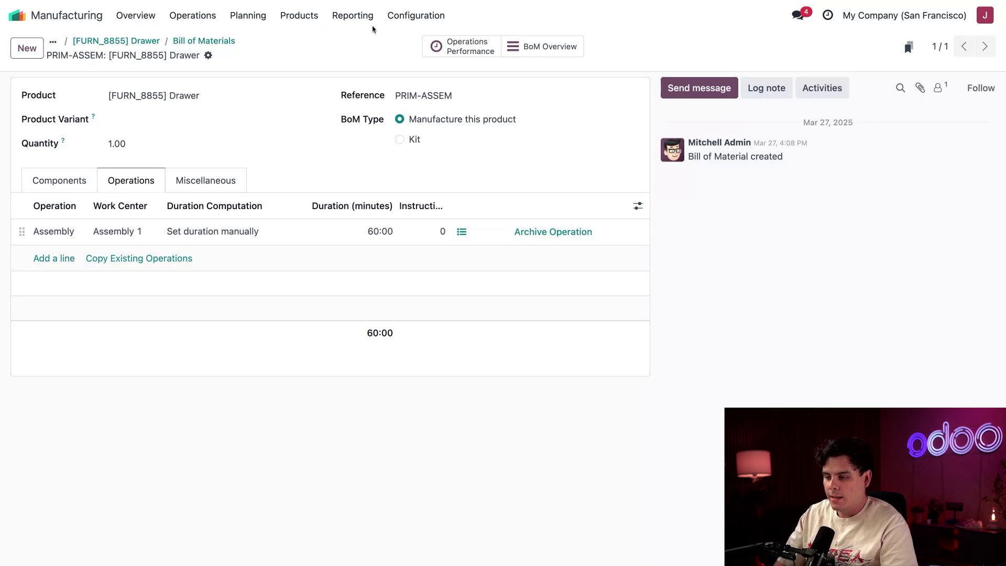
pyautogui.click(411, 18)
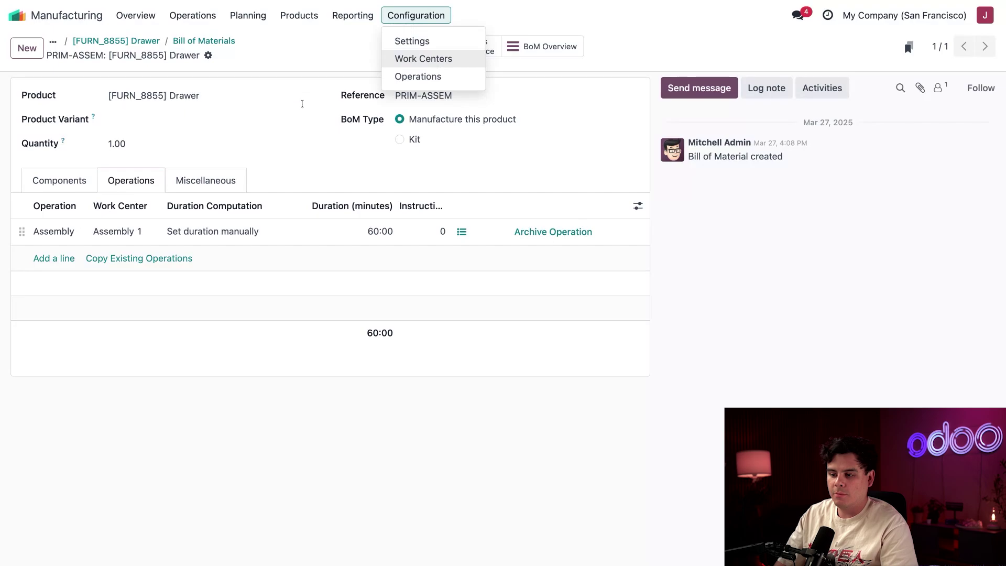
pyautogui.click(335, 143)
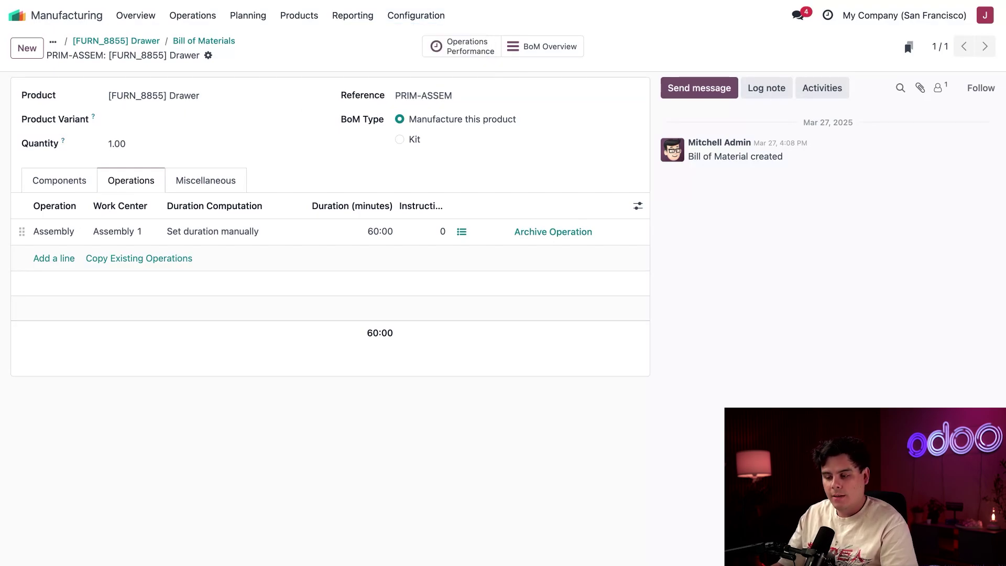
# Check Assembly 1's 34.59 per hour cost, then show the Manufacturing Orders list.
pyautogui.click(134, 231)
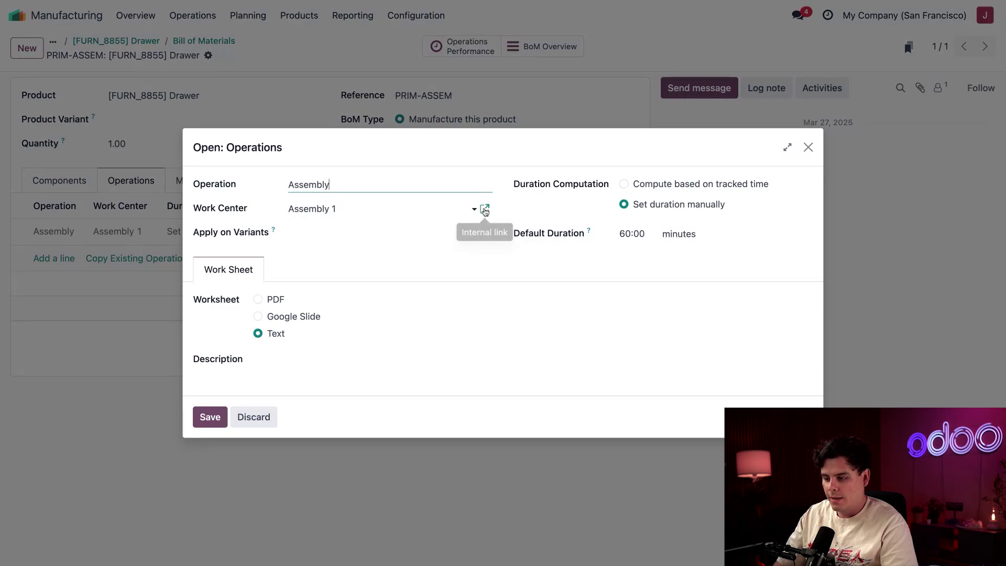
pyautogui.click(485, 210)
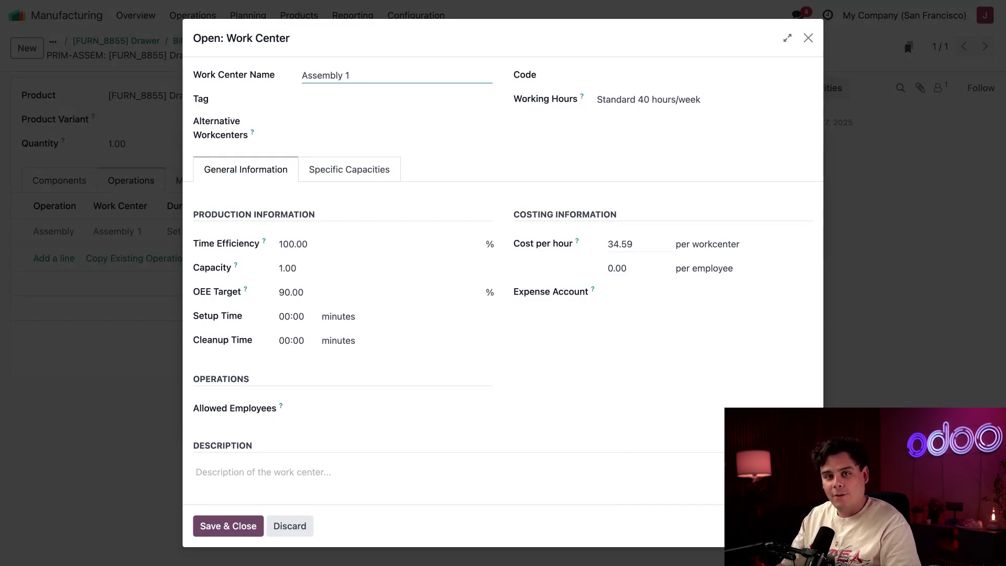
pyautogui.click(807, 39)
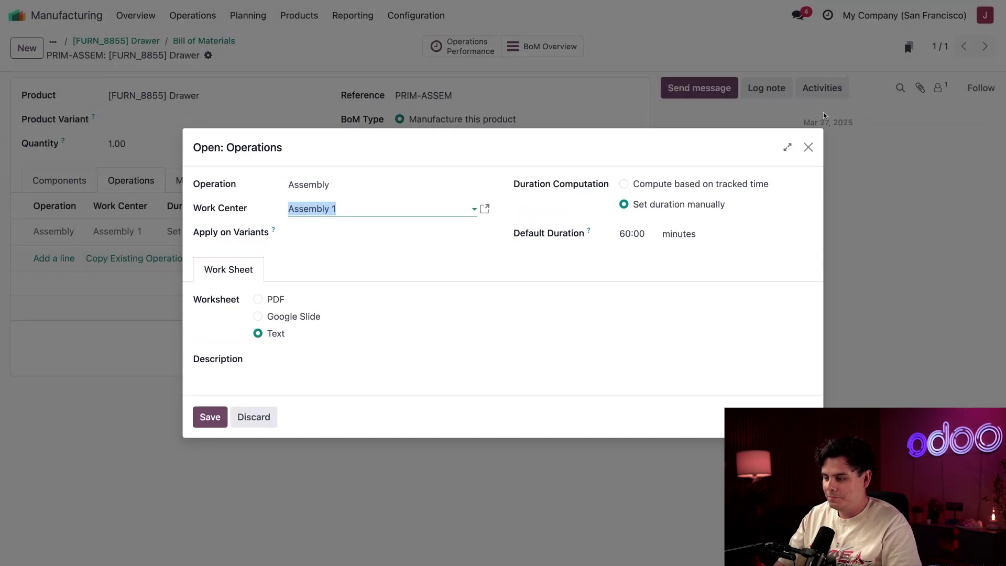
pyautogui.click(809, 149)
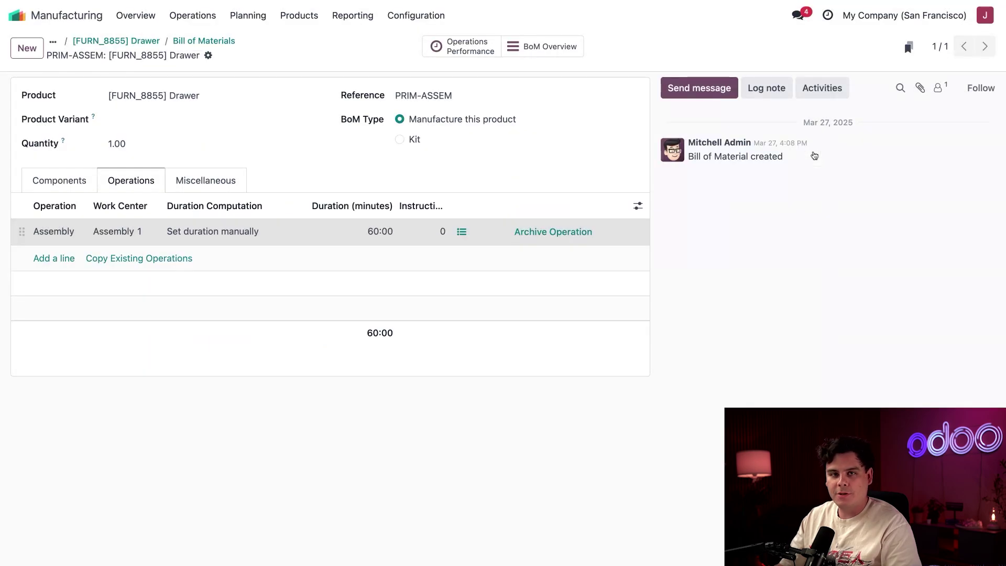
pyautogui.click(199, 17)
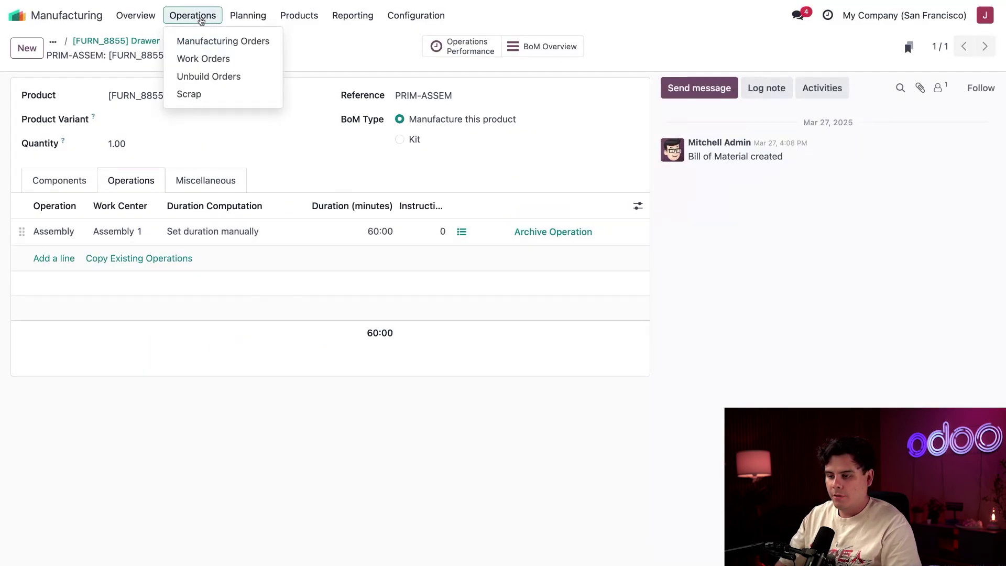
pyautogui.click(196, 42)
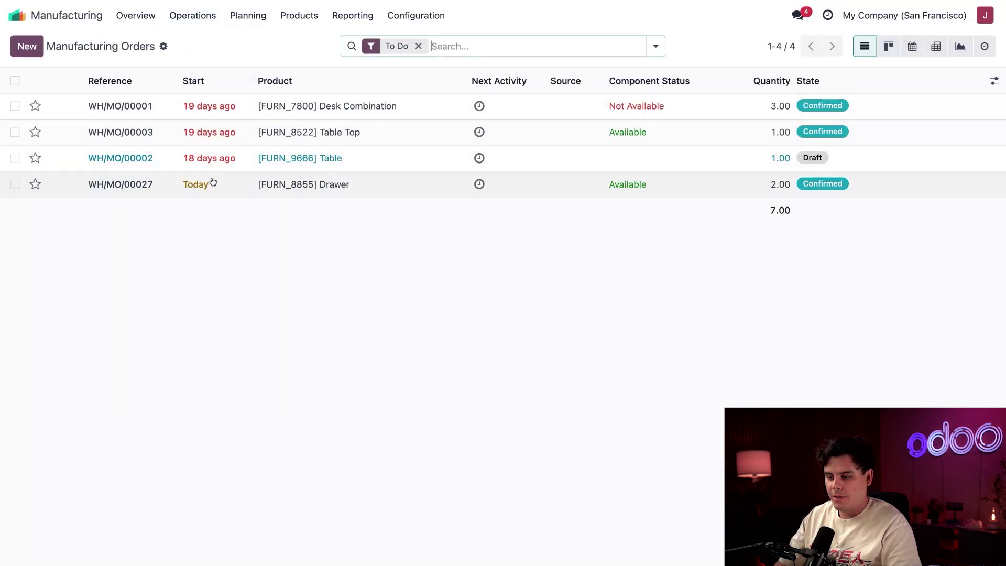
# Consume Drawer Box, Ball-Bearing Slides, Handle and Drawer Frame, and produce both Drawers on WH/MO/00027.
pyautogui.click(212, 182)
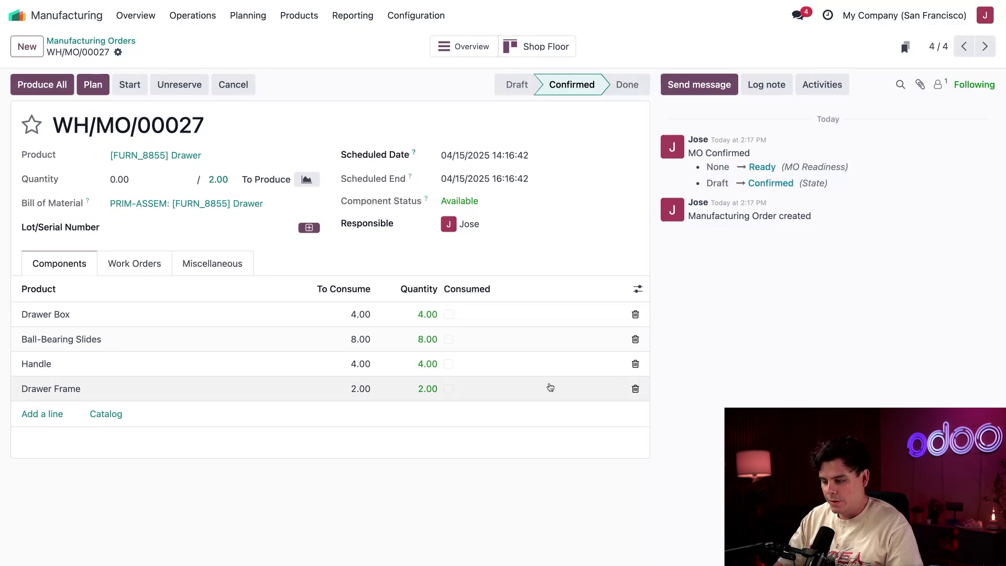
pyautogui.click(448, 313)
pyautogui.click(449, 341)
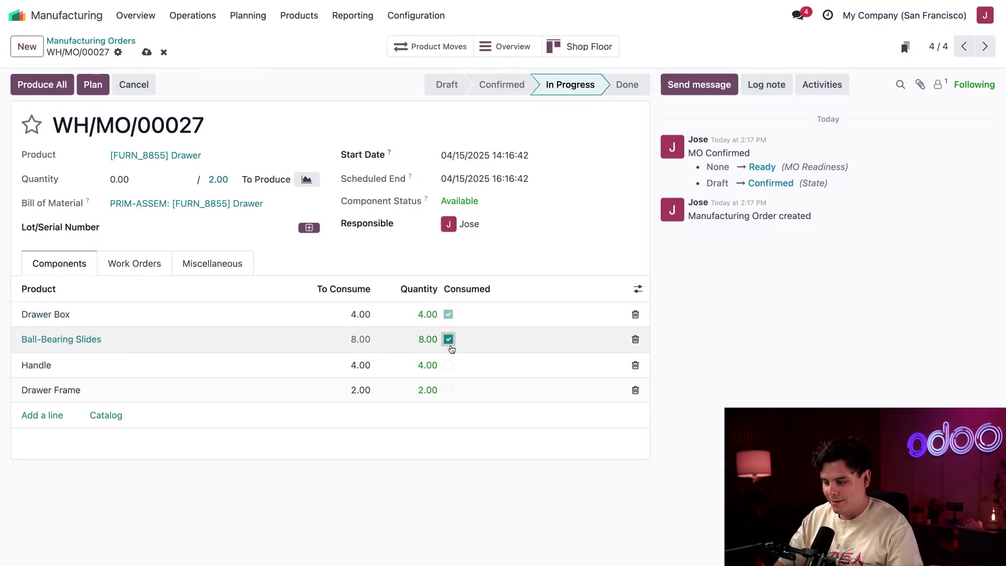
pyautogui.click(448, 364)
pyautogui.click(449, 390)
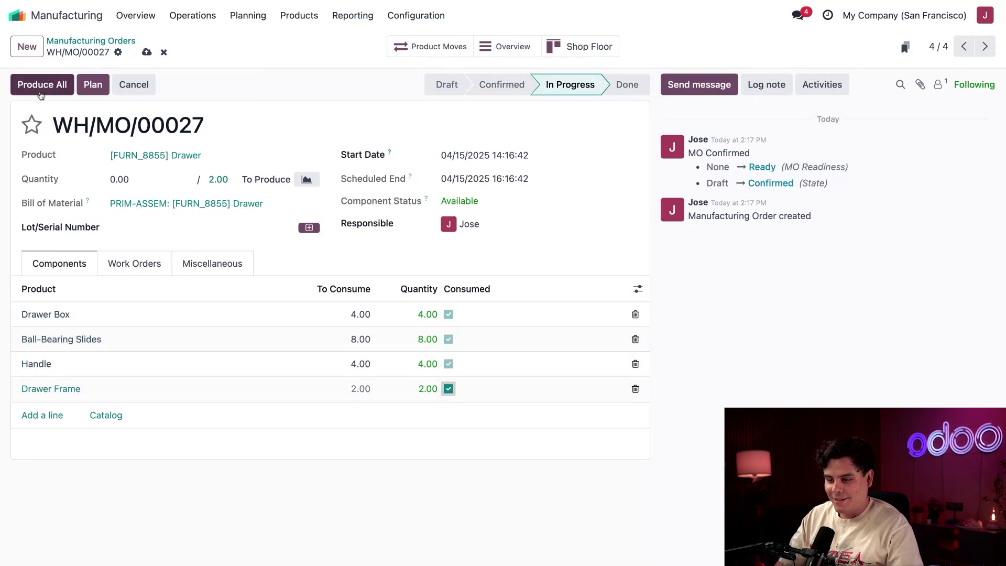
pyautogui.click(41, 84)
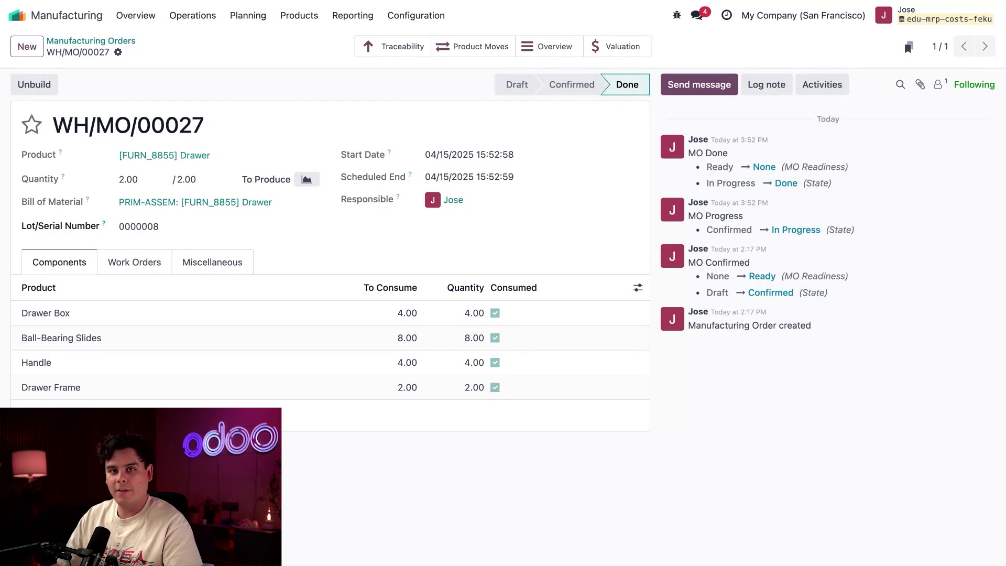
# Open WH/MO/00027's MO Overview showing $440.50 real cost and $220.25 unit cost.
pyautogui.click(549, 54)
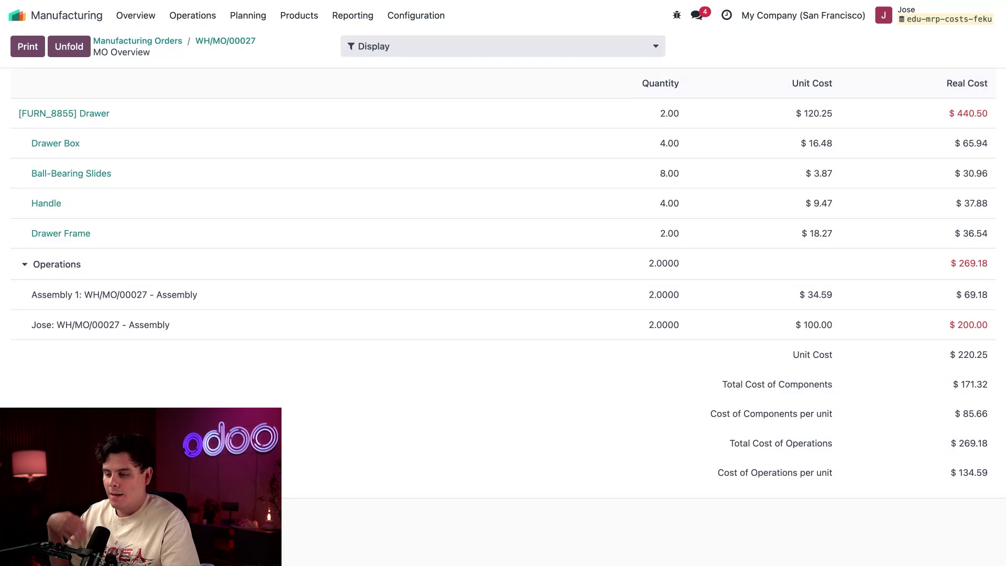
# Show WH/MO/00027's valuation entries: Drawers $240.50, total $69.18.
pyautogui.click(229, 44)
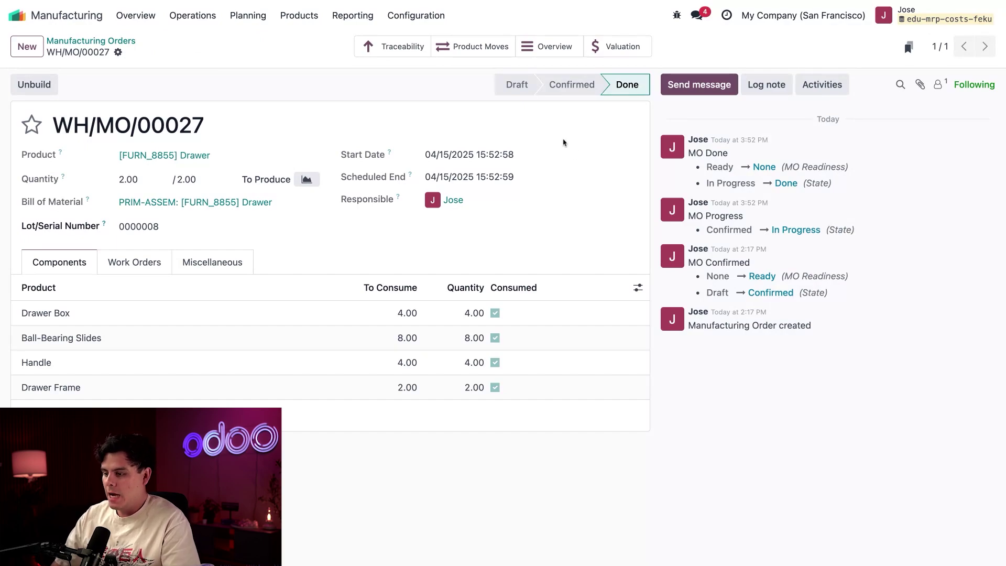
pyautogui.click(620, 54)
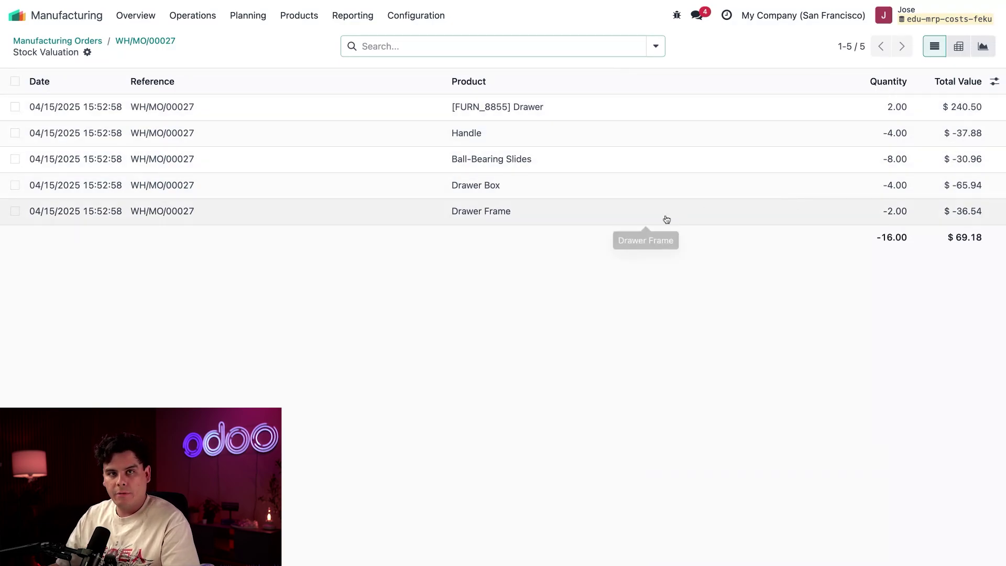
# List the Handle component's purchase orders P00014–P00017, 35.00 units at $10.00 each.
pyautogui.click(157, 42)
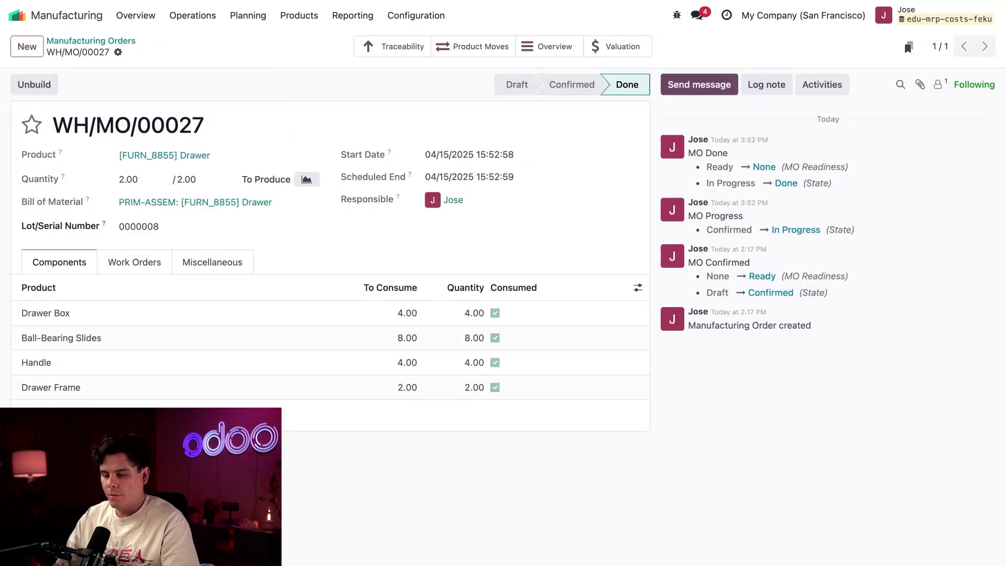
pyautogui.click(100, 362)
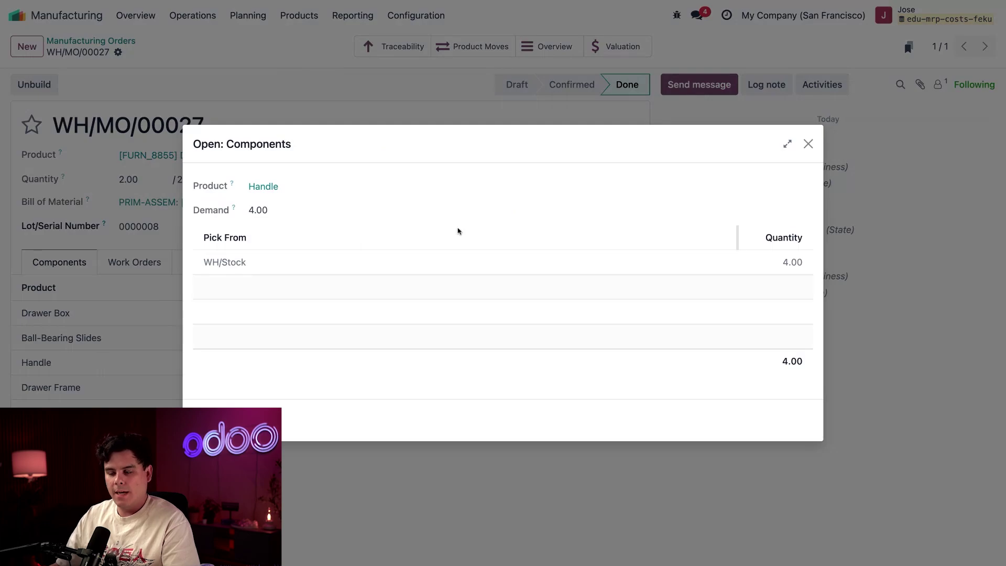
pyautogui.click(259, 187)
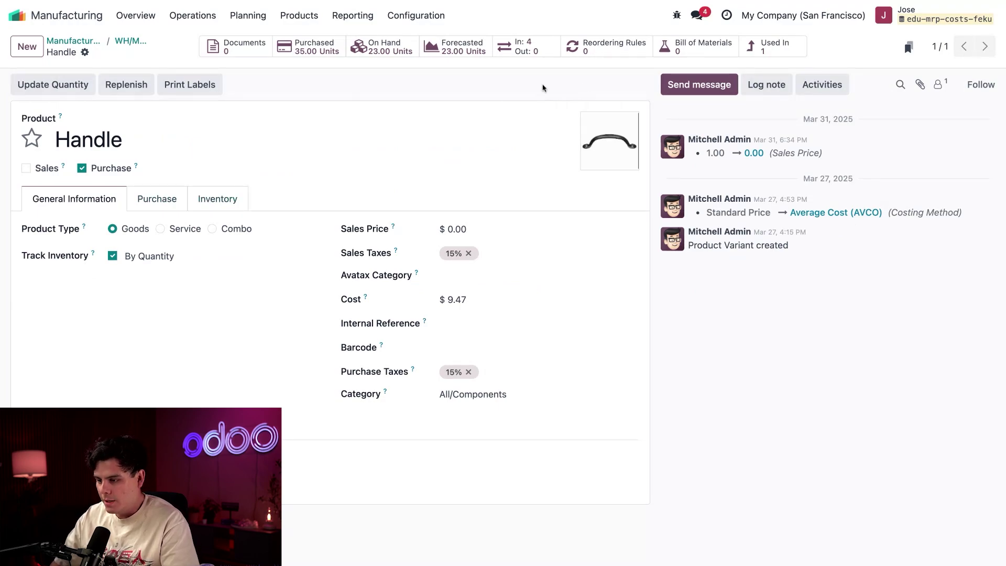
pyautogui.click(294, 50)
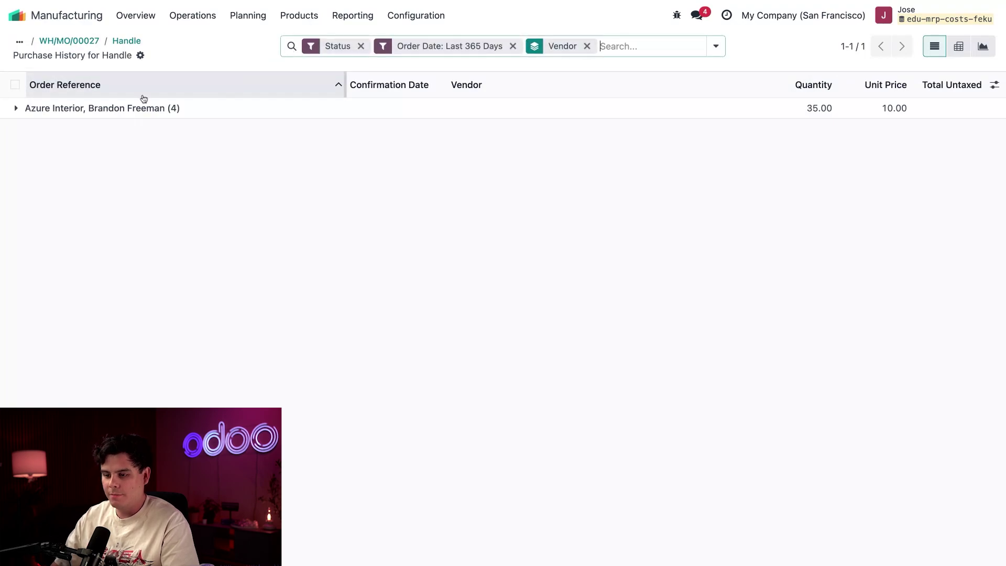
pyautogui.click(13, 110)
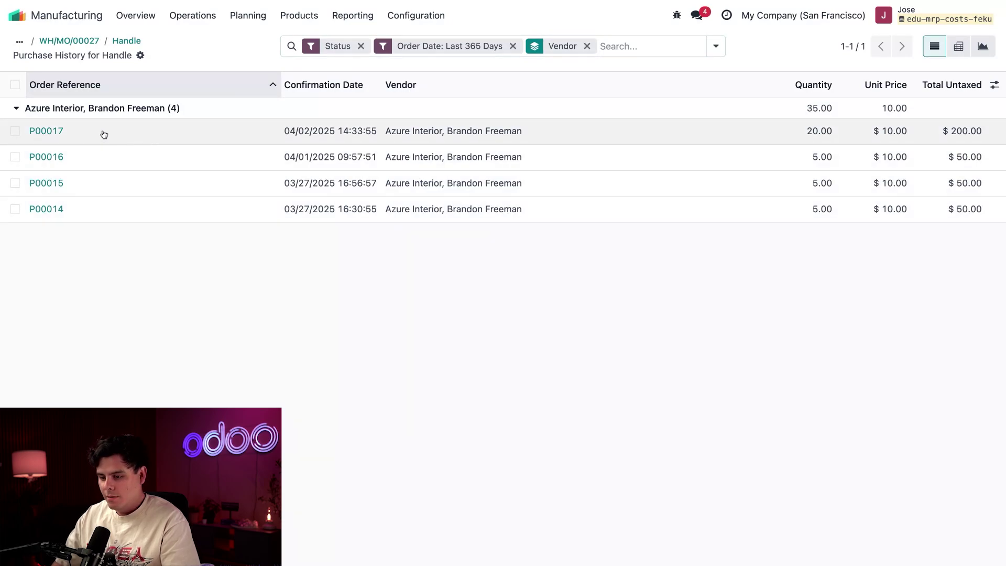
# Display the valuation of P00017's receipt WH/IN/00013: 29 units worth $366.50, including Handle 20 at $200.00.
pyautogui.click(57, 135)
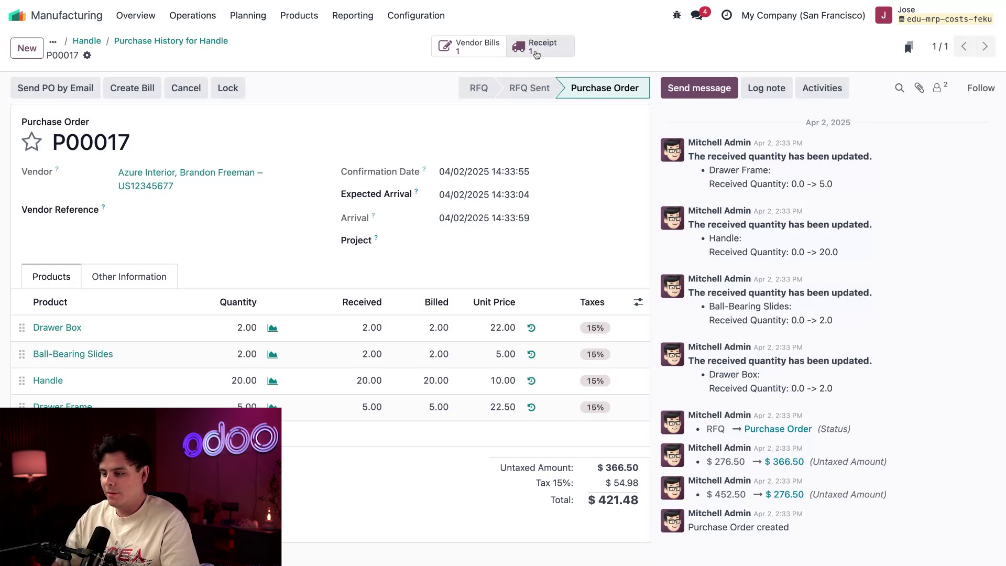
pyautogui.click(532, 51)
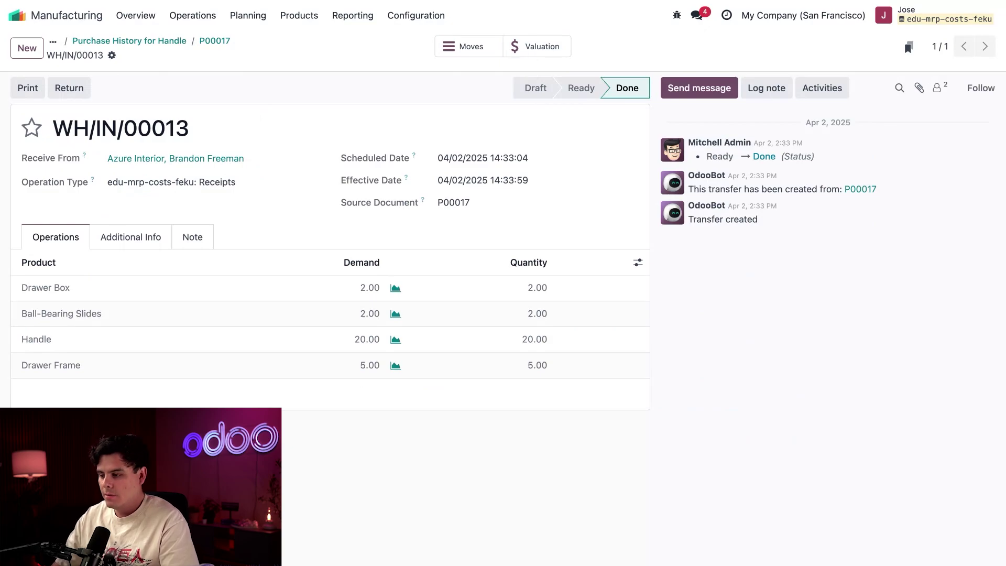
pyautogui.click(558, 50)
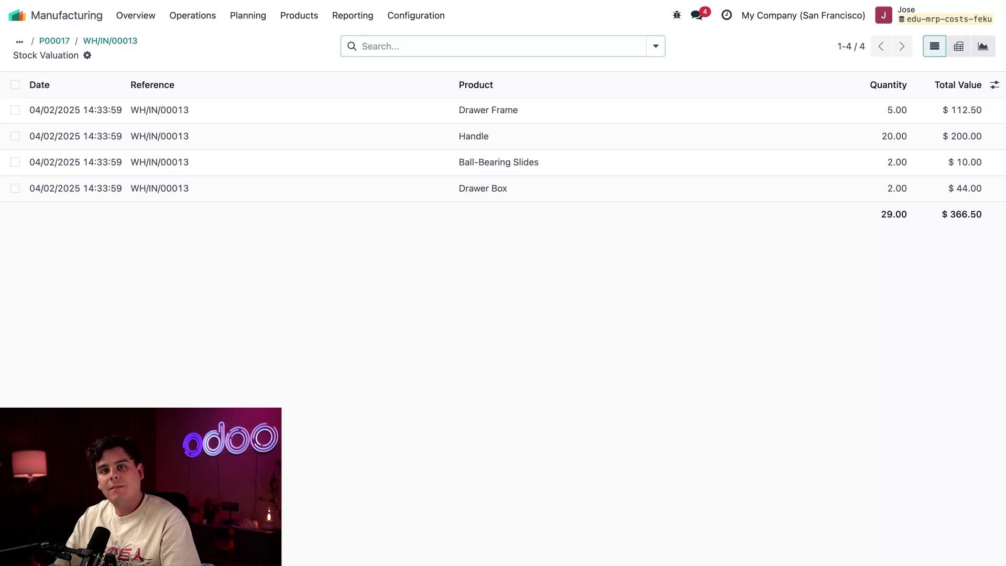
# Recompute the Drawer product's cost from its bill of materials, raising it to $120.24.
pyautogui.click(300, 17)
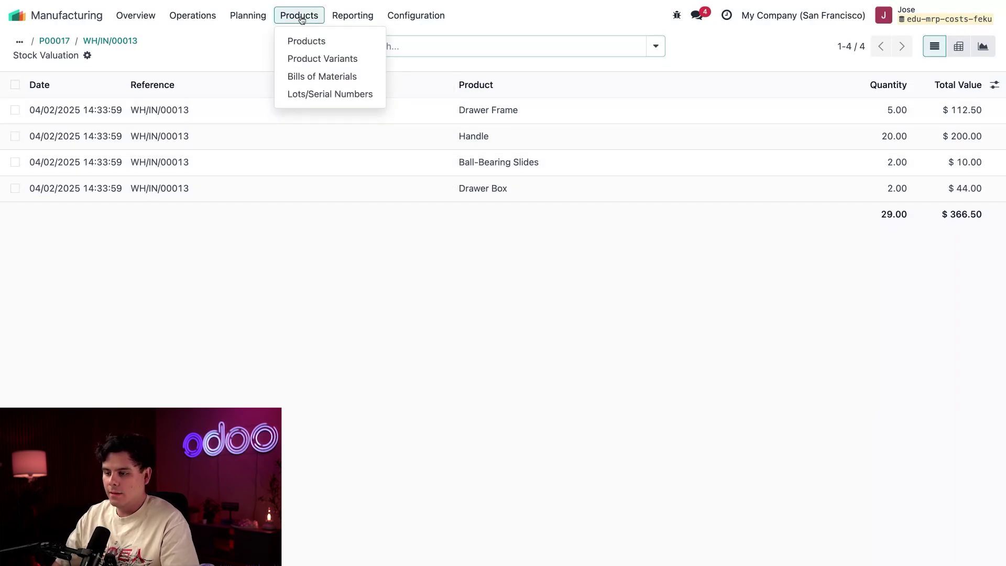
pyautogui.click(293, 44)
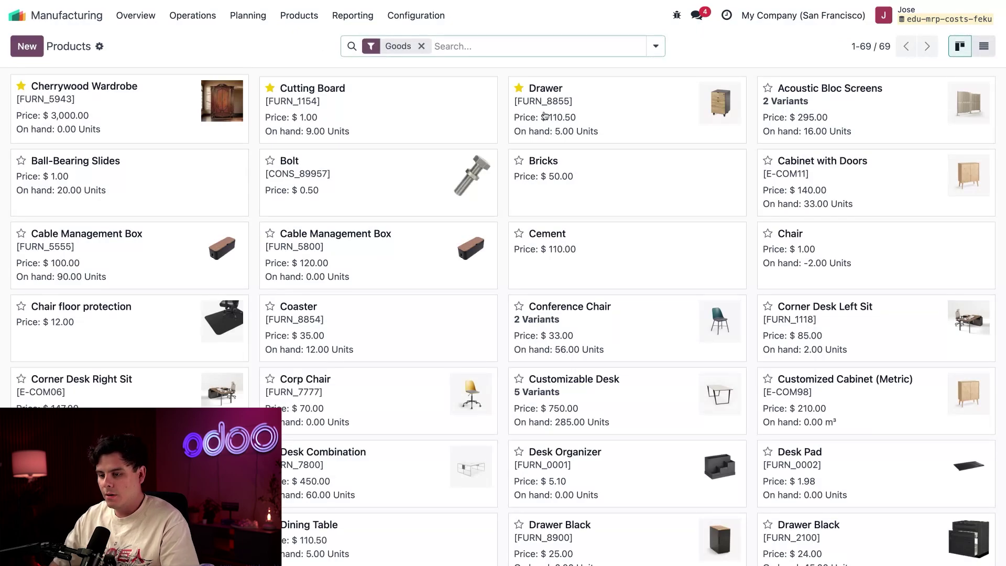
pyautogui.click(631, 119)
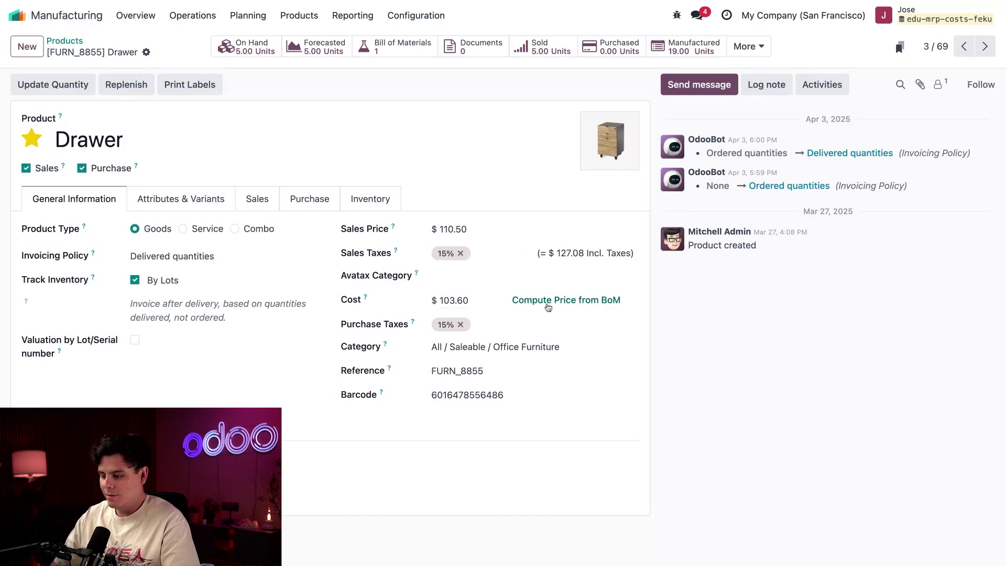
pyautogui.click(570, 303)
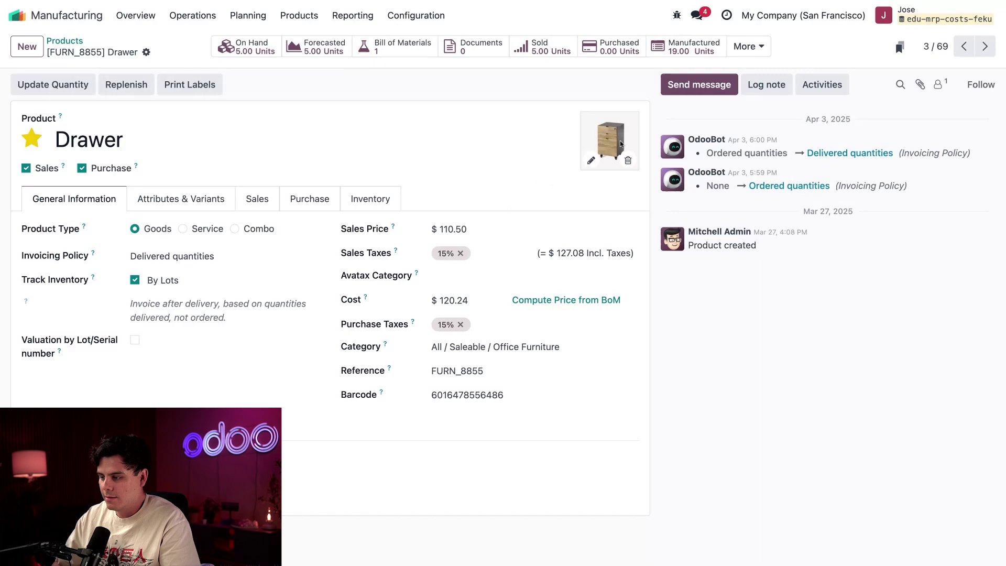
pyautogui.click(736, 53)
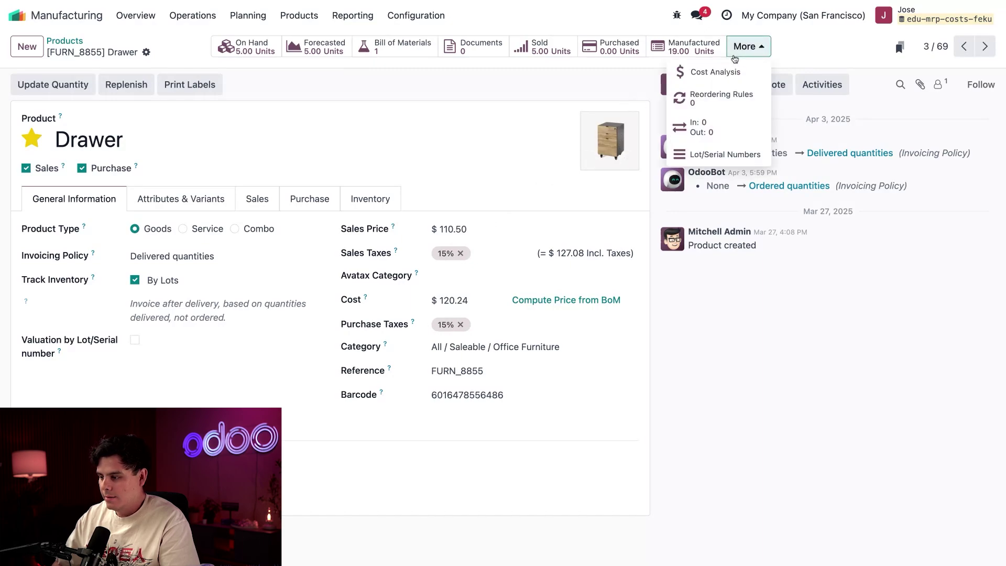
# Review the Drawer Cost Analysis: 19 units from 7 orders, $1,348.61 total, $70.98 per unit.
pyautogui.click(720, 74)
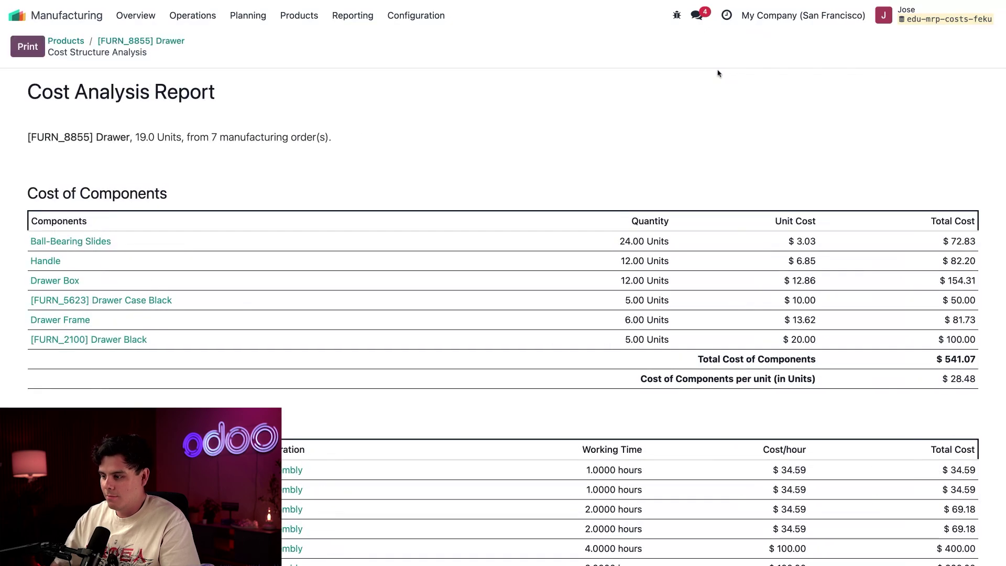
pyautogui.scroll(-2, 472, 192)
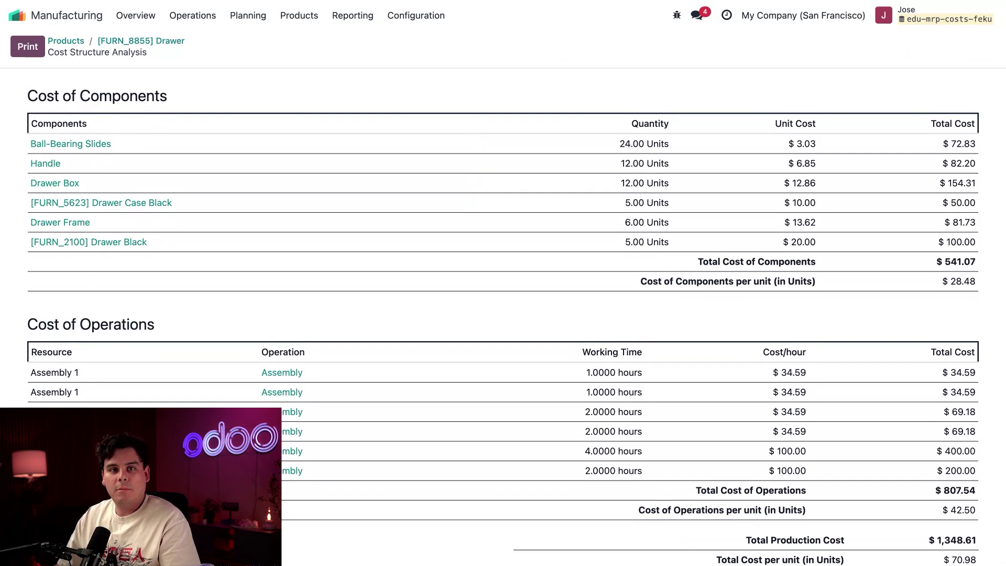
pyautogui.scroll(-1, 516, 320)
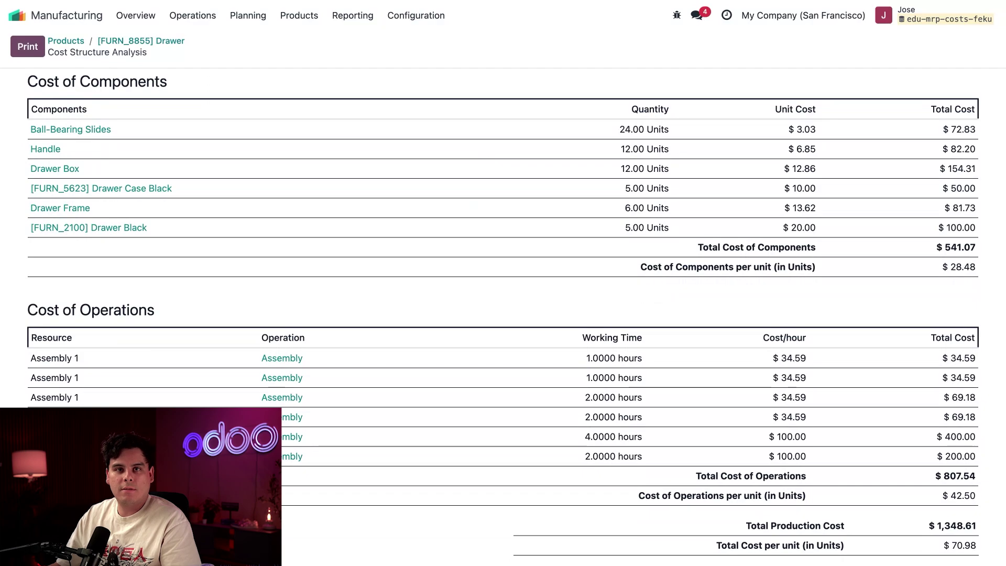